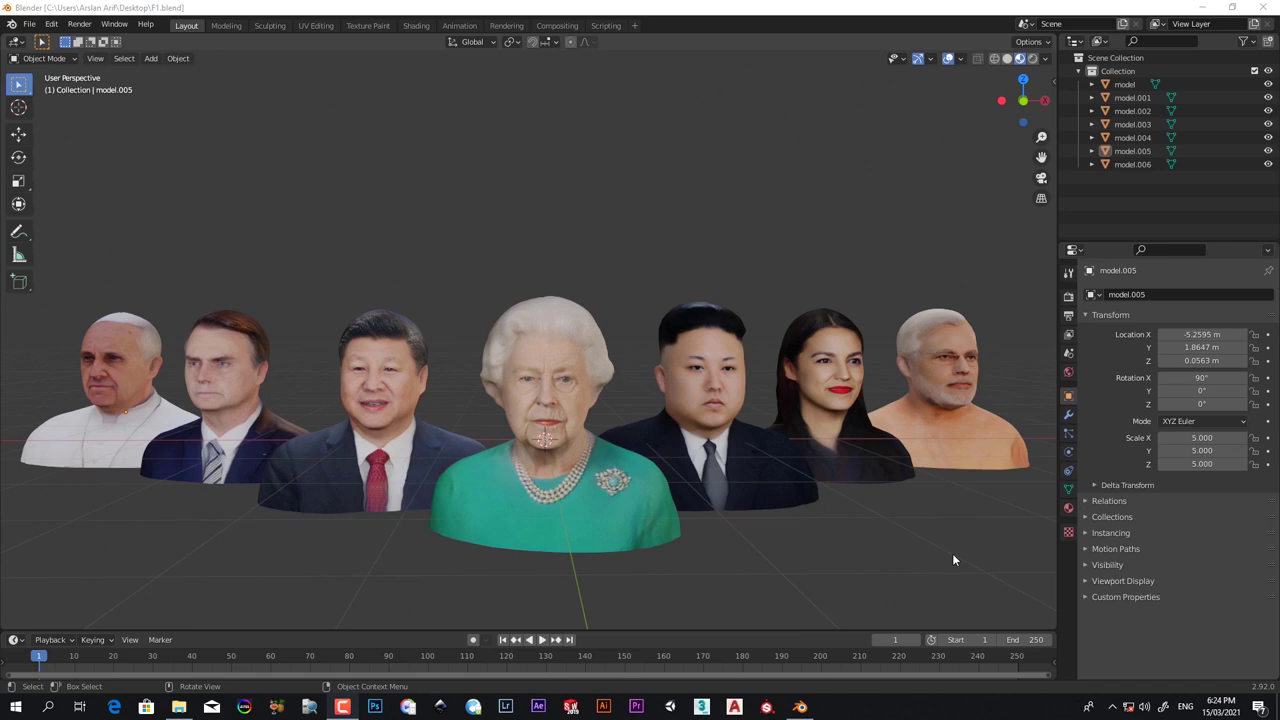
# - Search the web for 'avatar sdk' from Edge's address bar
pyautogui.moveTo(787, 543); pyautogui.dragTo(726, 551, button='middle')
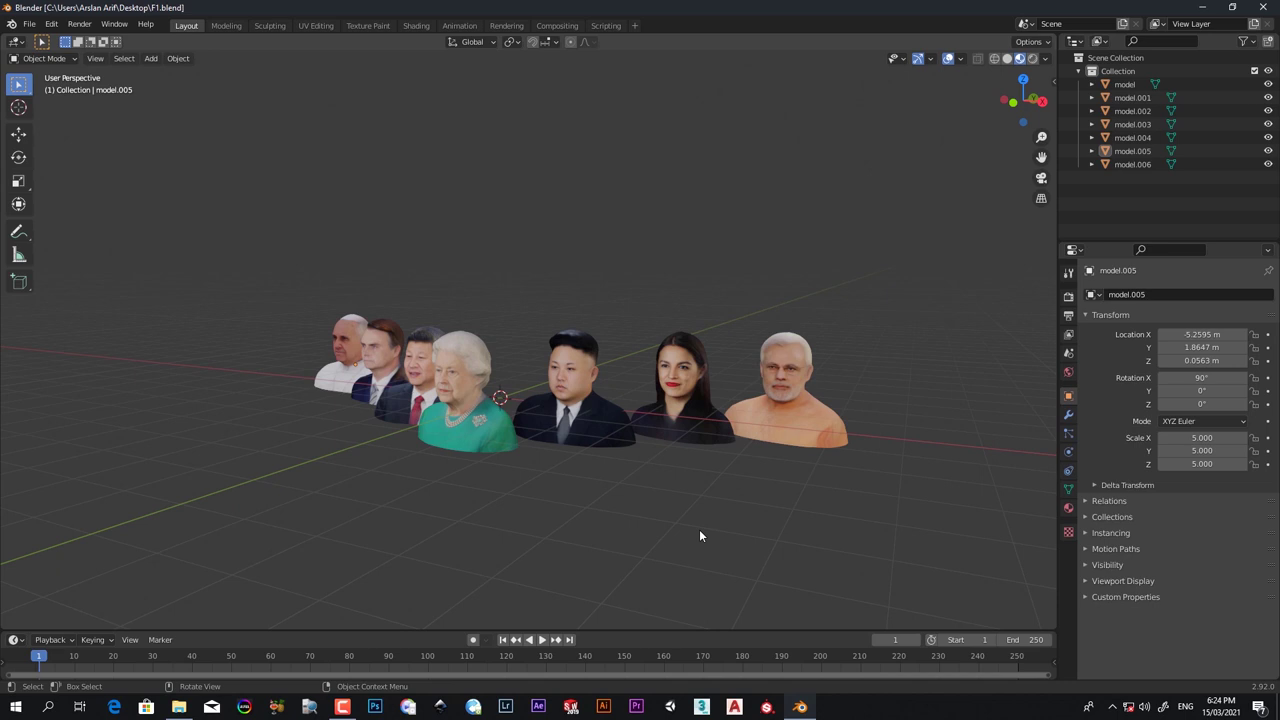
pyautogui.moveTo(648, 548); pyautogui.dragTo(542, 404, button='middle')
pyautogui.moveTo(616, 491); pyautogui.dragTo(671, 489, button='middle')
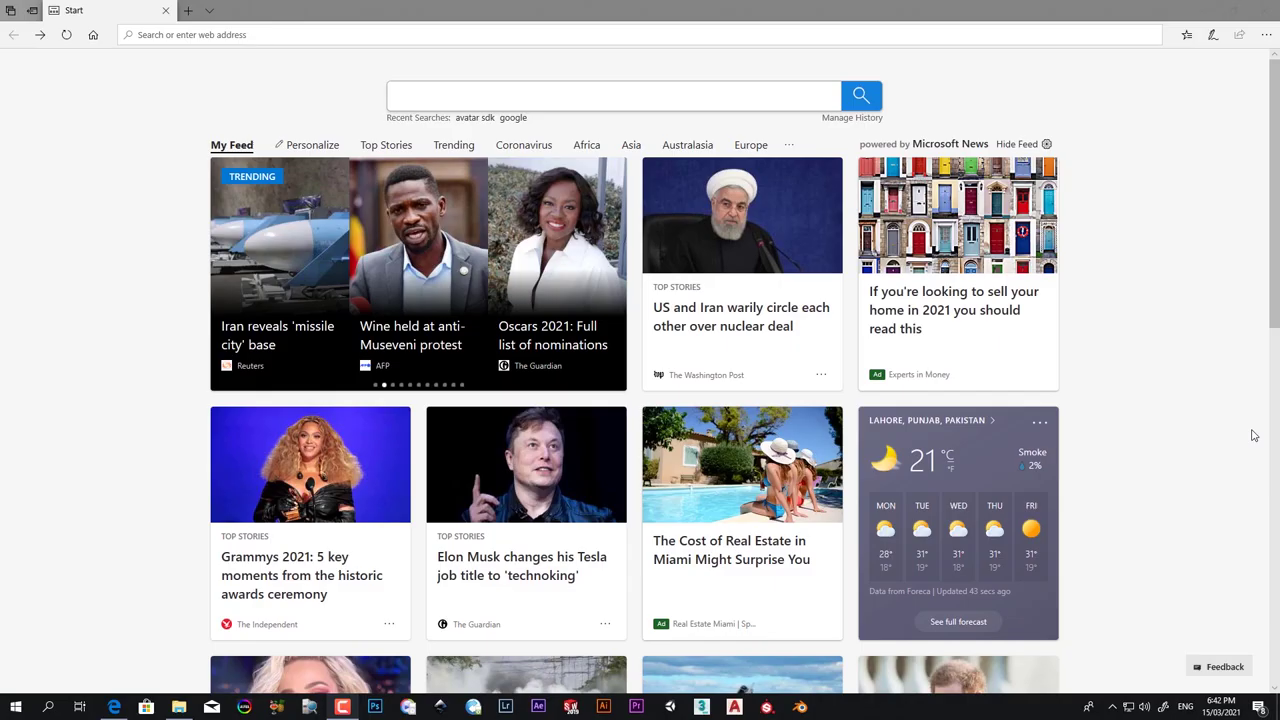
pyautogui.click(203, 40)
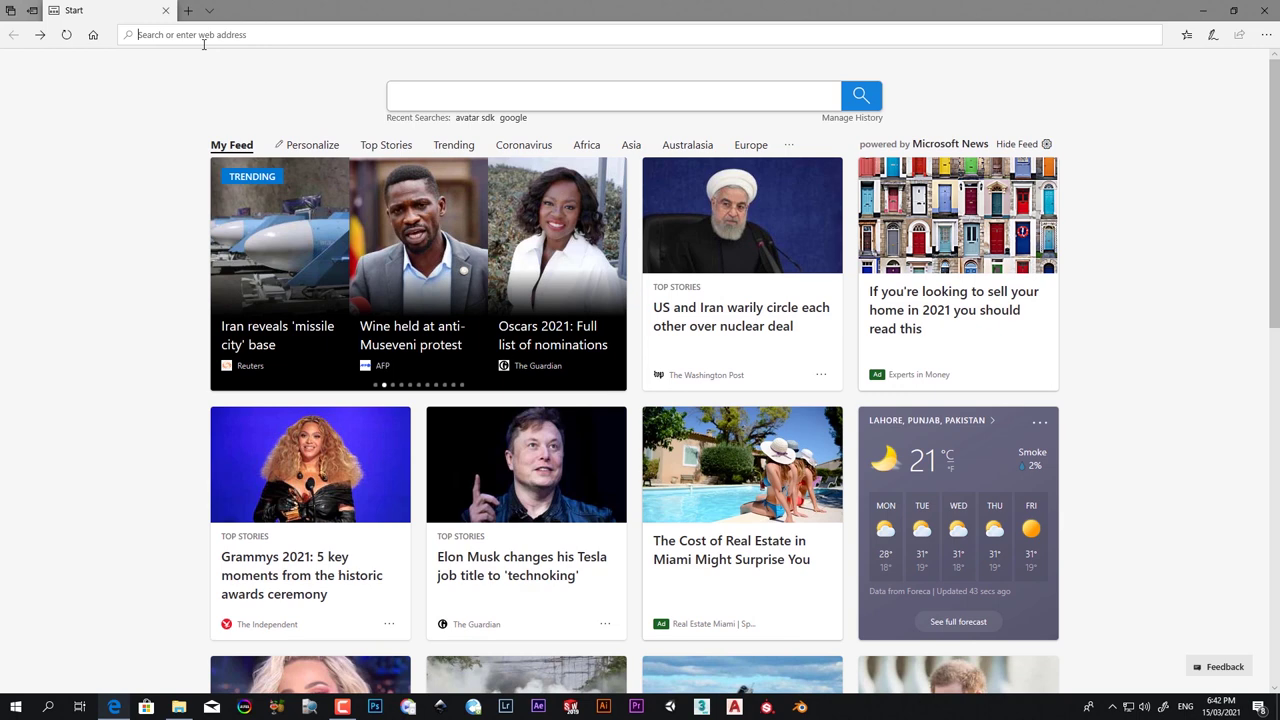
pyautogui.write('av')
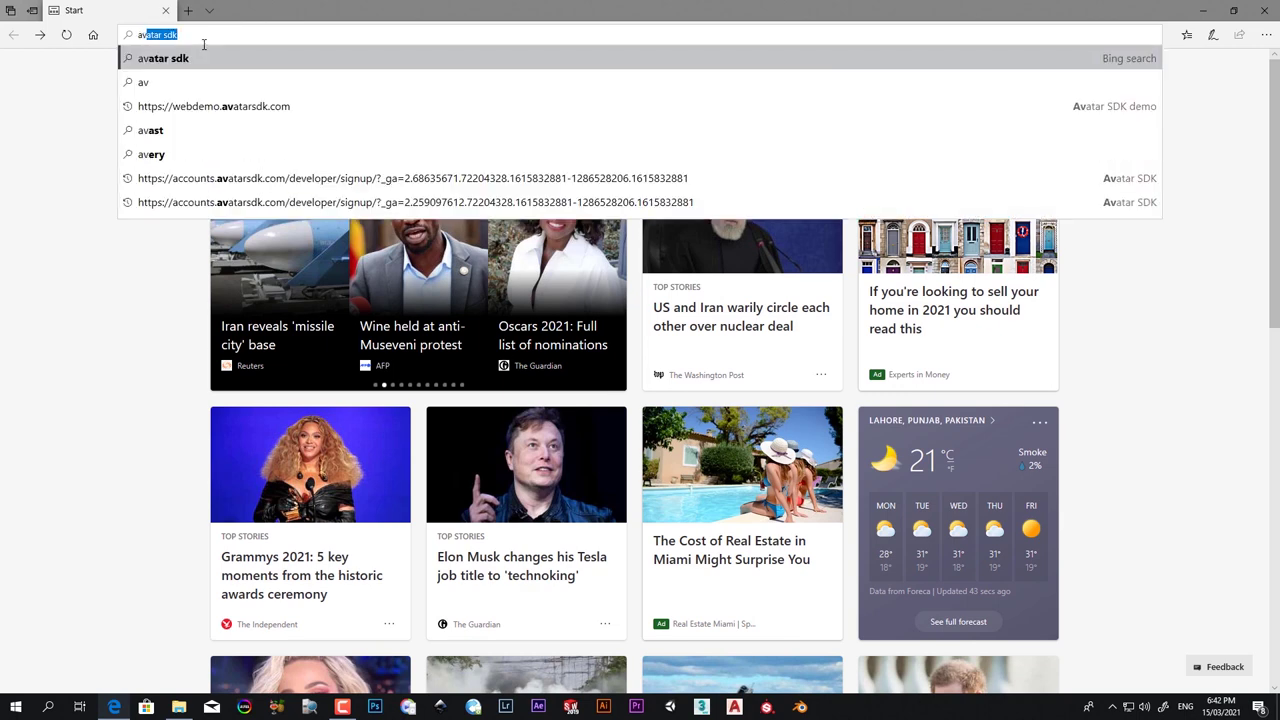
pyautogui.write('atar sdk')
pyautogui.press('Return')
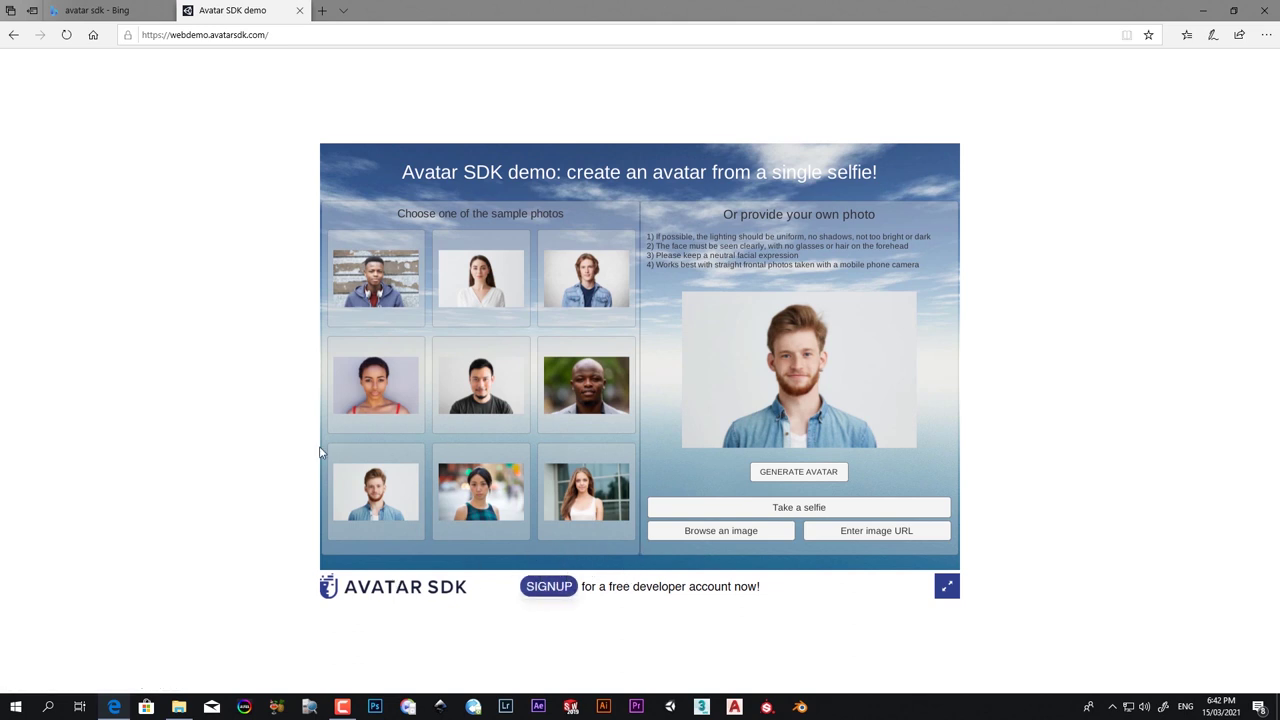
pyautogui.click(552, 590)
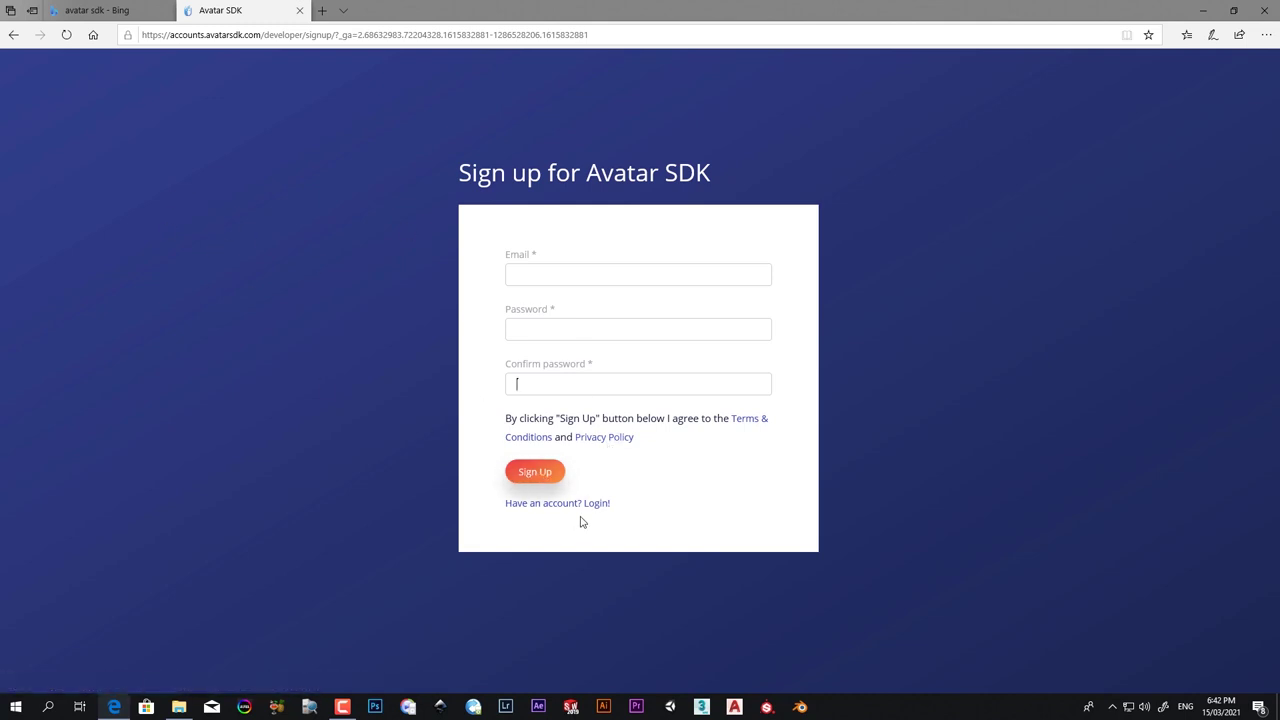
pyautogui.click(106, 8)
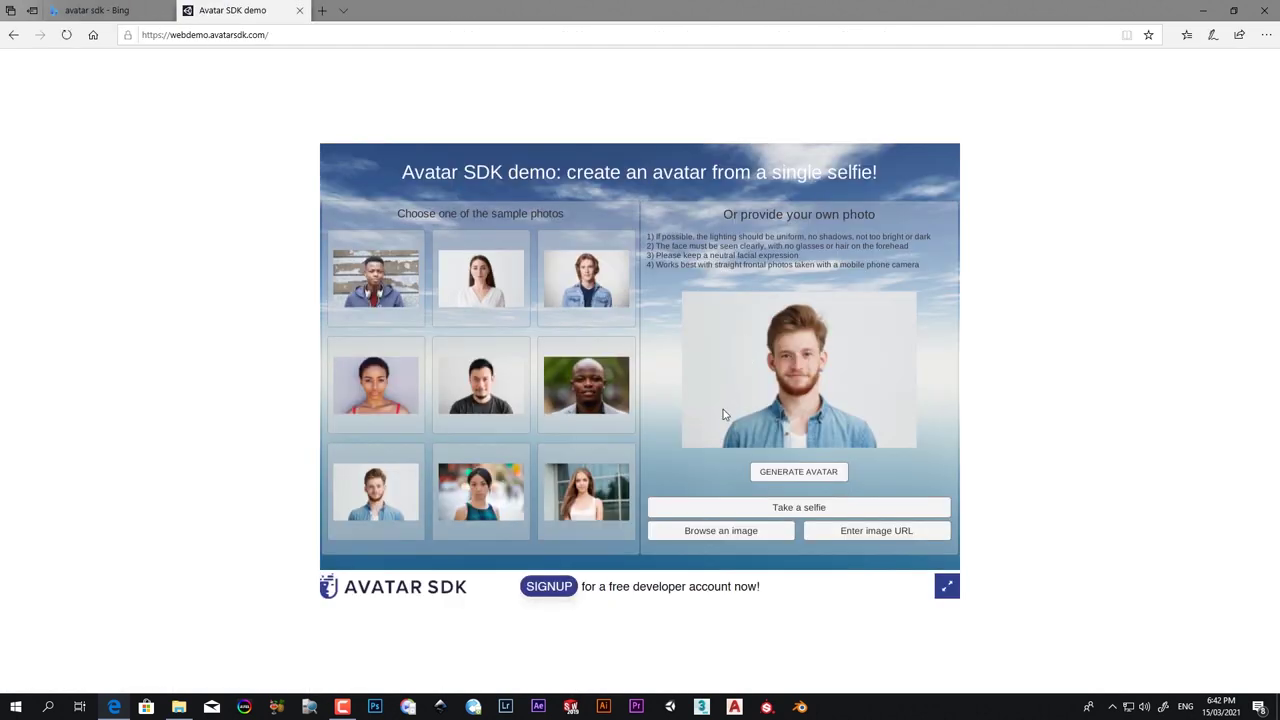
# - Upload q2.jpg from the computer as the avatar's source photo
pyautogui.click(708, 538)
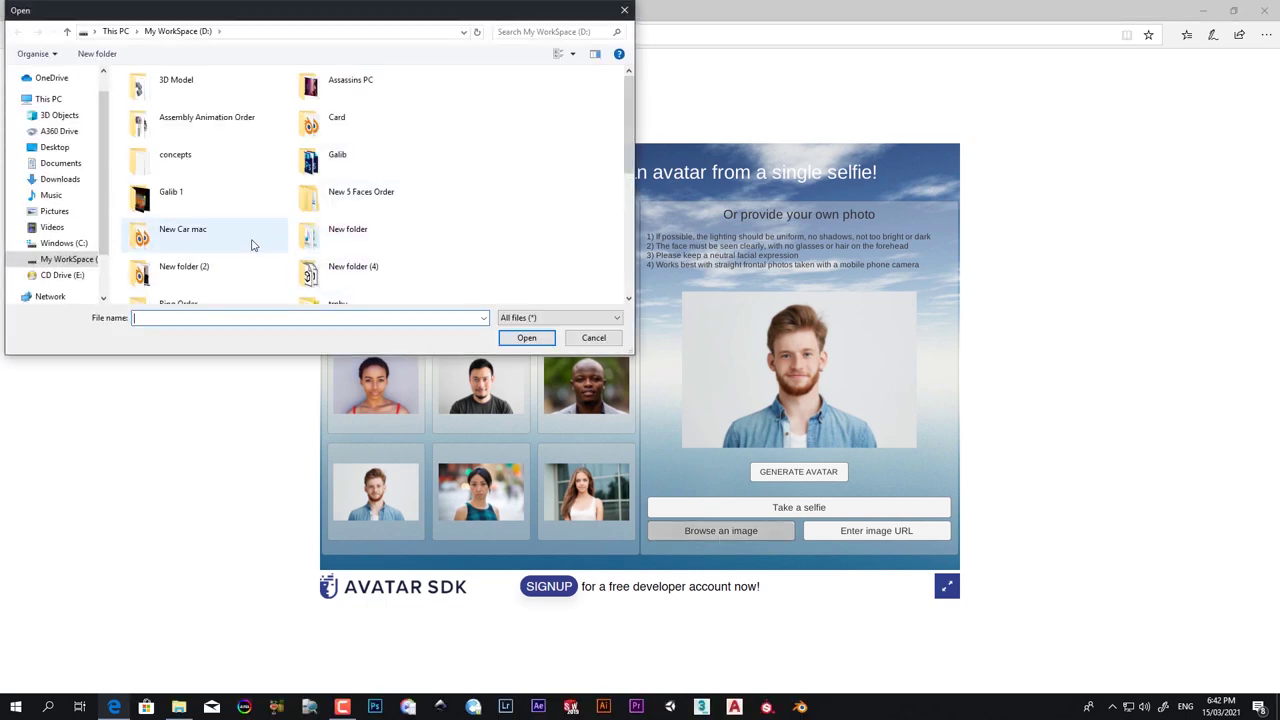
pyautogui.moveTo(629, 121); pyautogui.dragTo(625, 254)
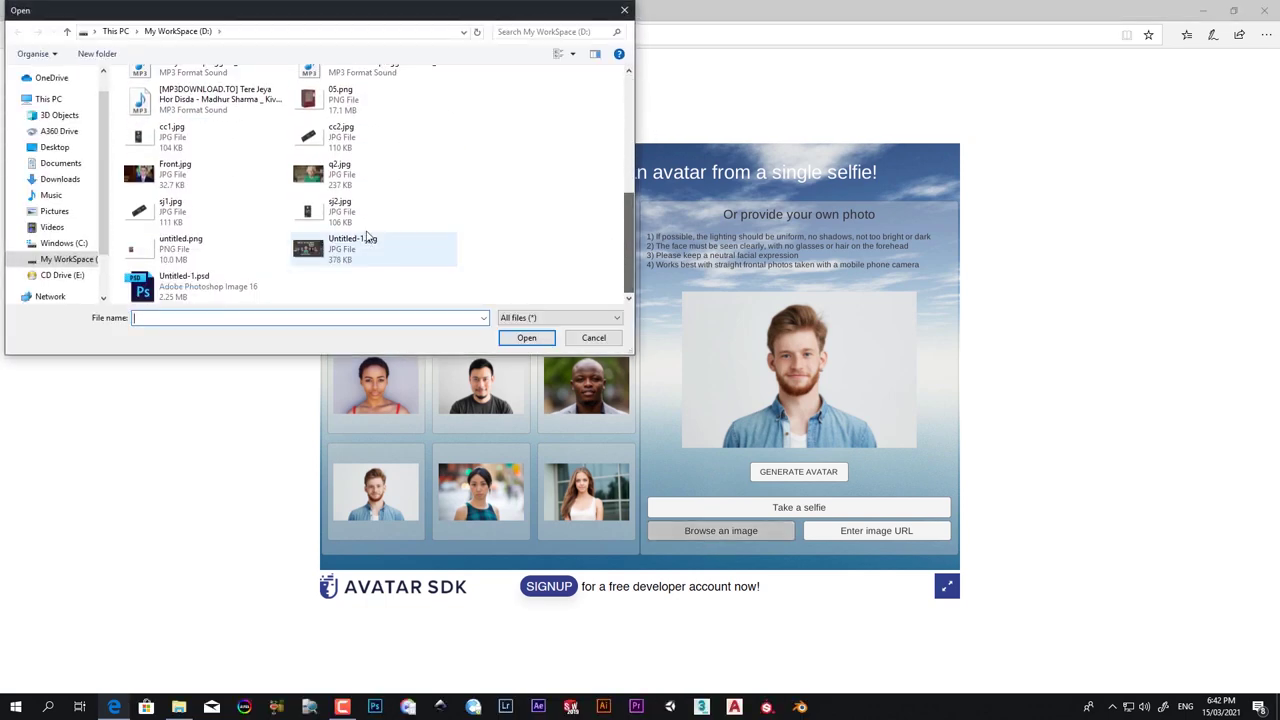
pyautogui.click(340, 172)
pyautogui.click(522, 337)
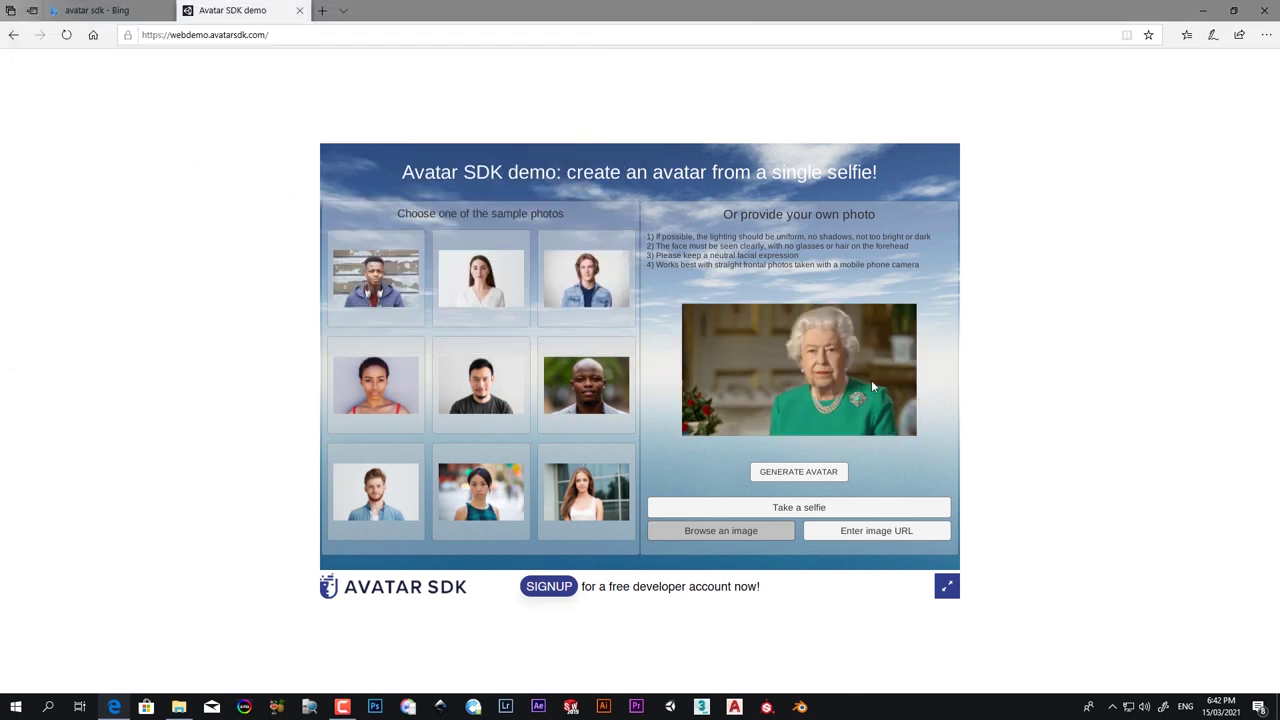
# - Generate the 3D avatar from the uploaded photo and wait for processing
pyautogui.click(781, 472)
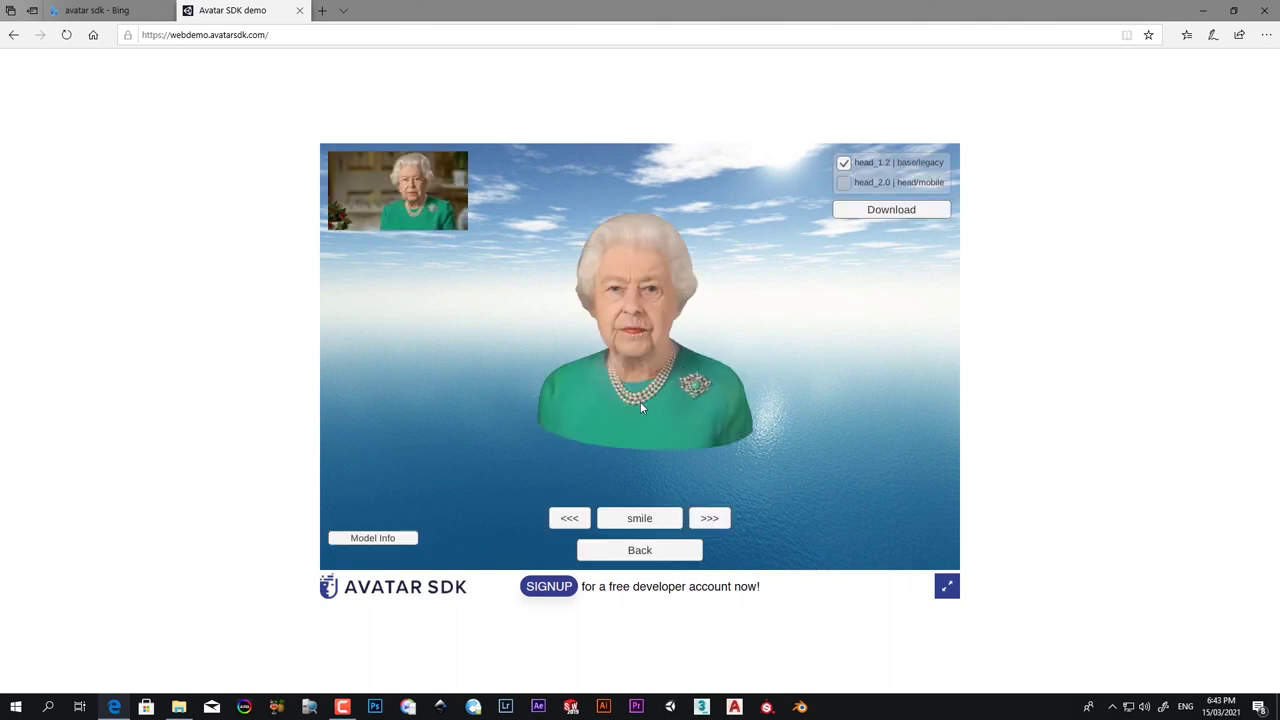
# - Rotate the bust, switch its expression to blink, then cancel the refused download
pyautogui.moveTo(641, 407); pyautogui.dragTo(514, 383)
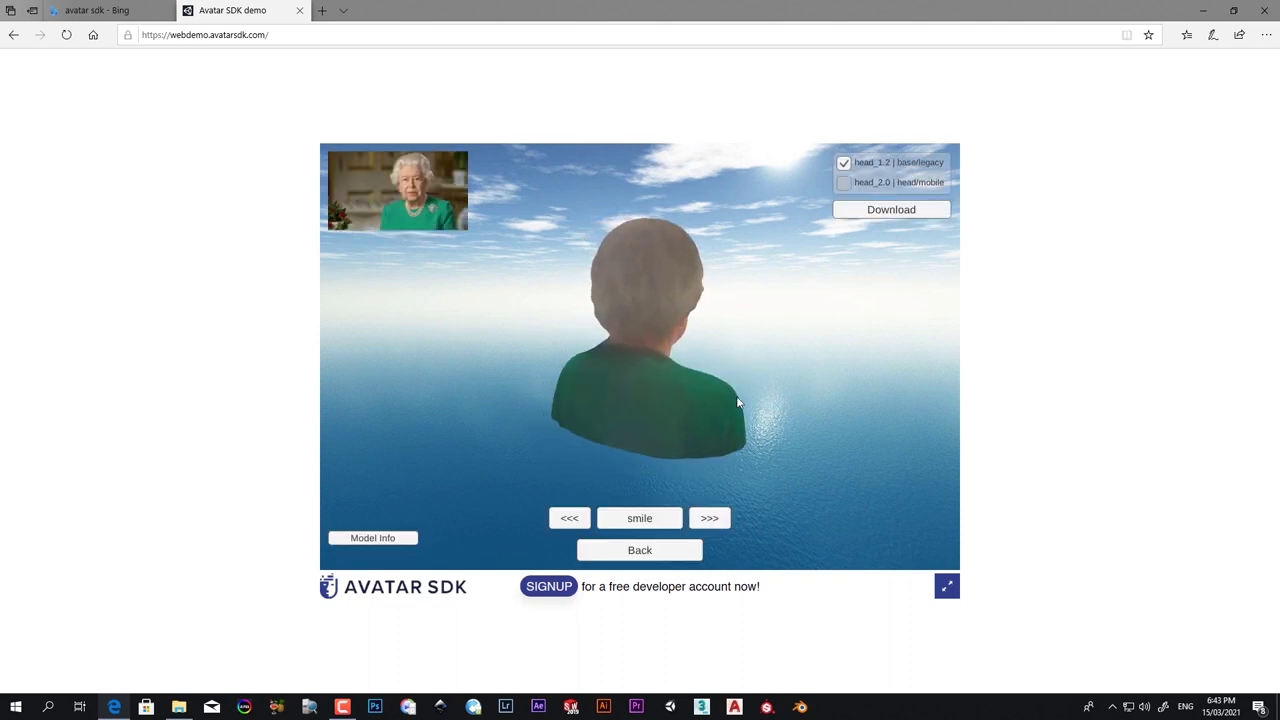
pyautogui.moveTo(737, 402); pyautogui.dragTo(500, 384)
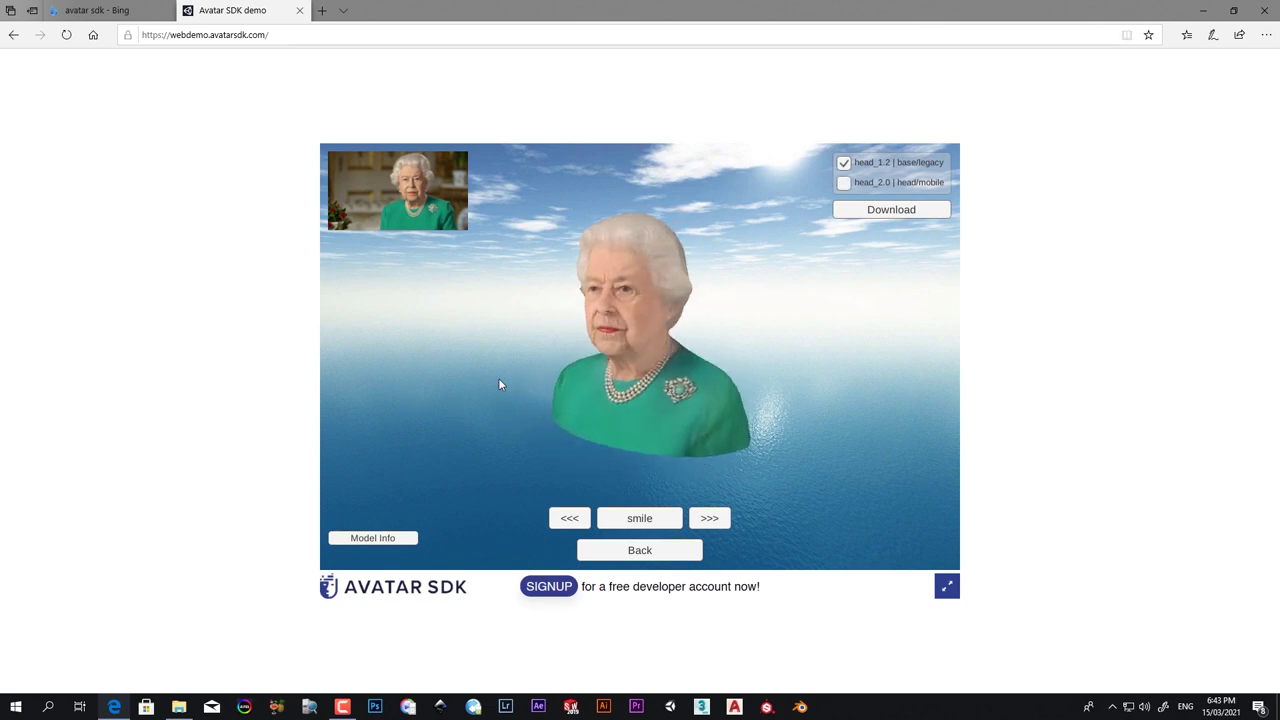
pyautogui.moveTo(737, 449); pyautogui.dragTo(684, 495)
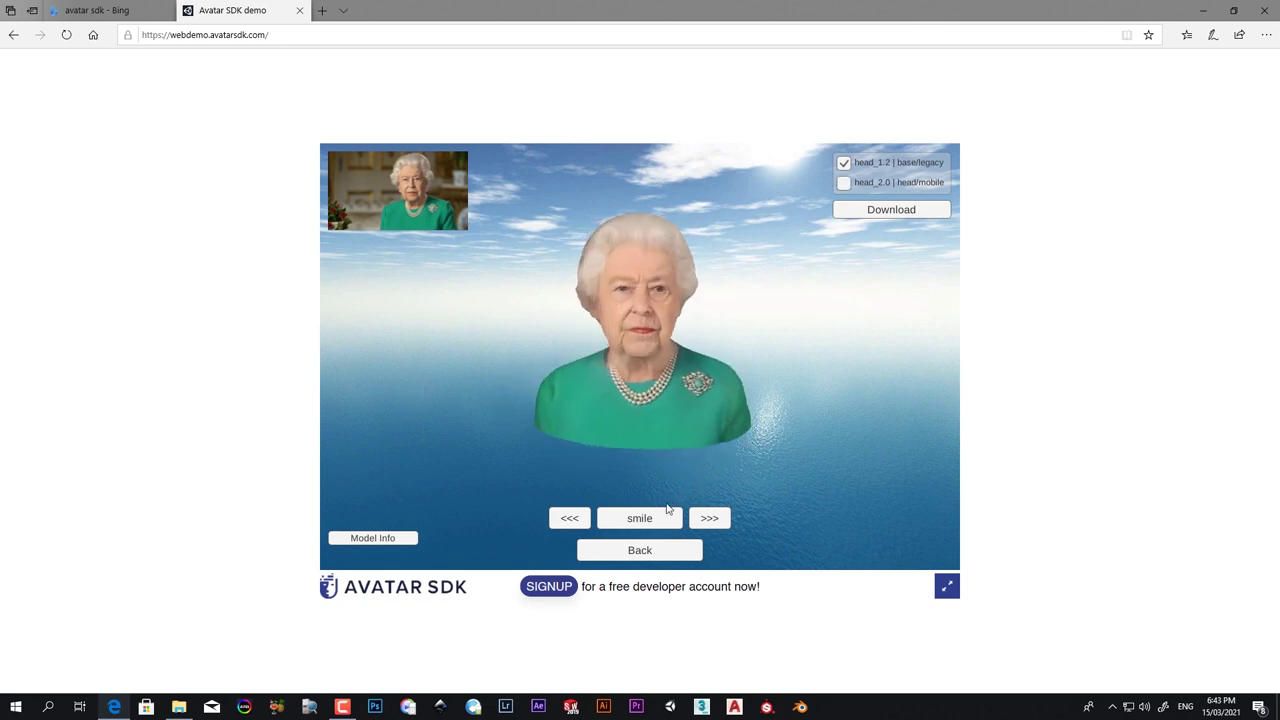
pyautogui.click(660, 518)
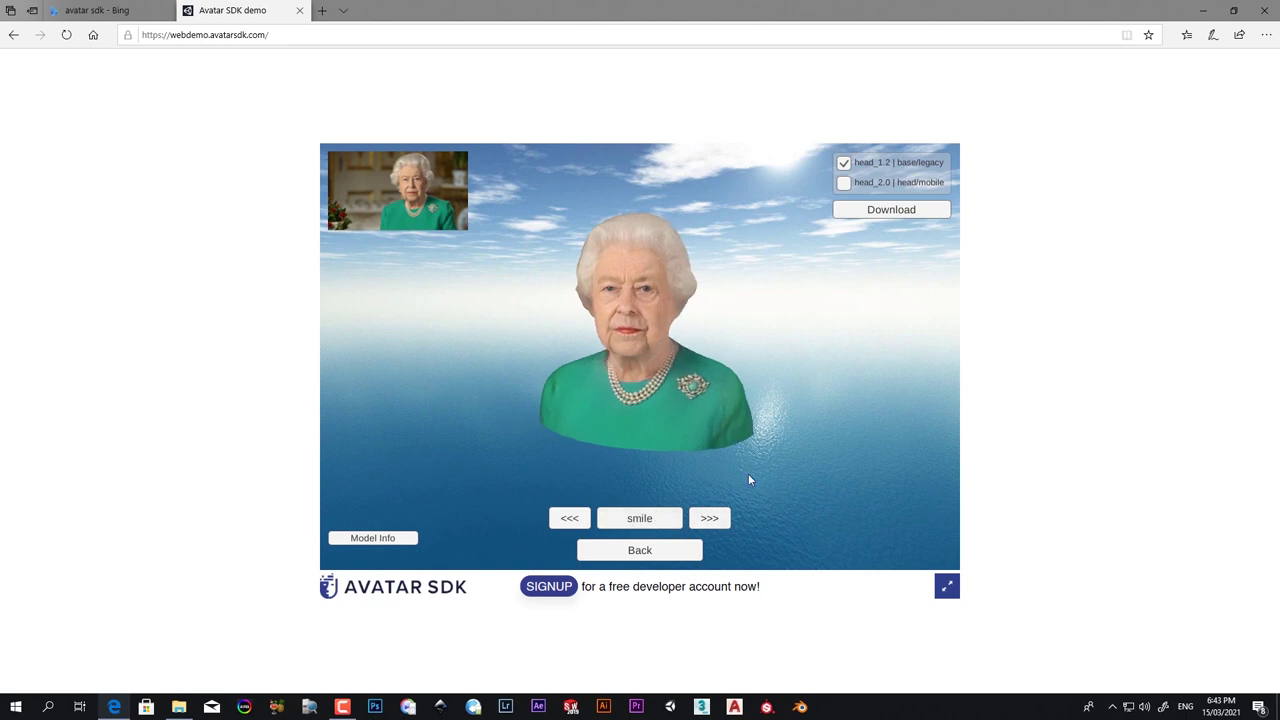
pyautogui.click(710, 518)
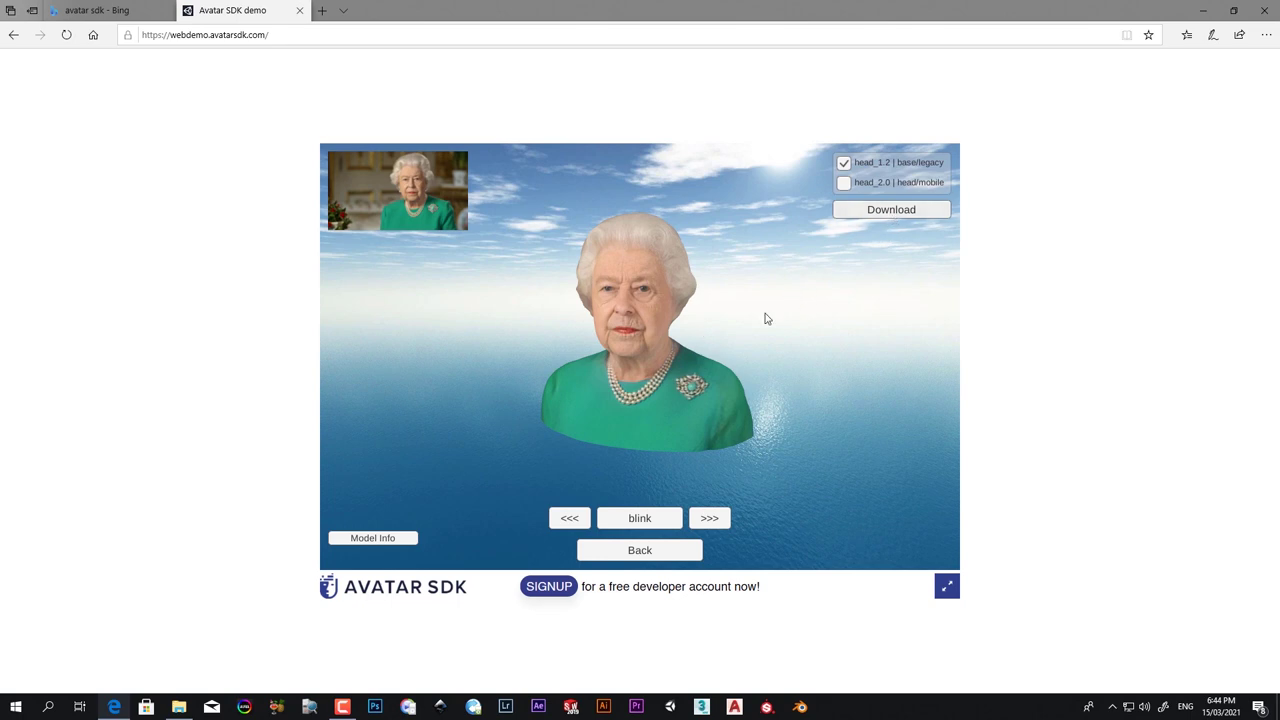
pyautogui.click(910, 207)
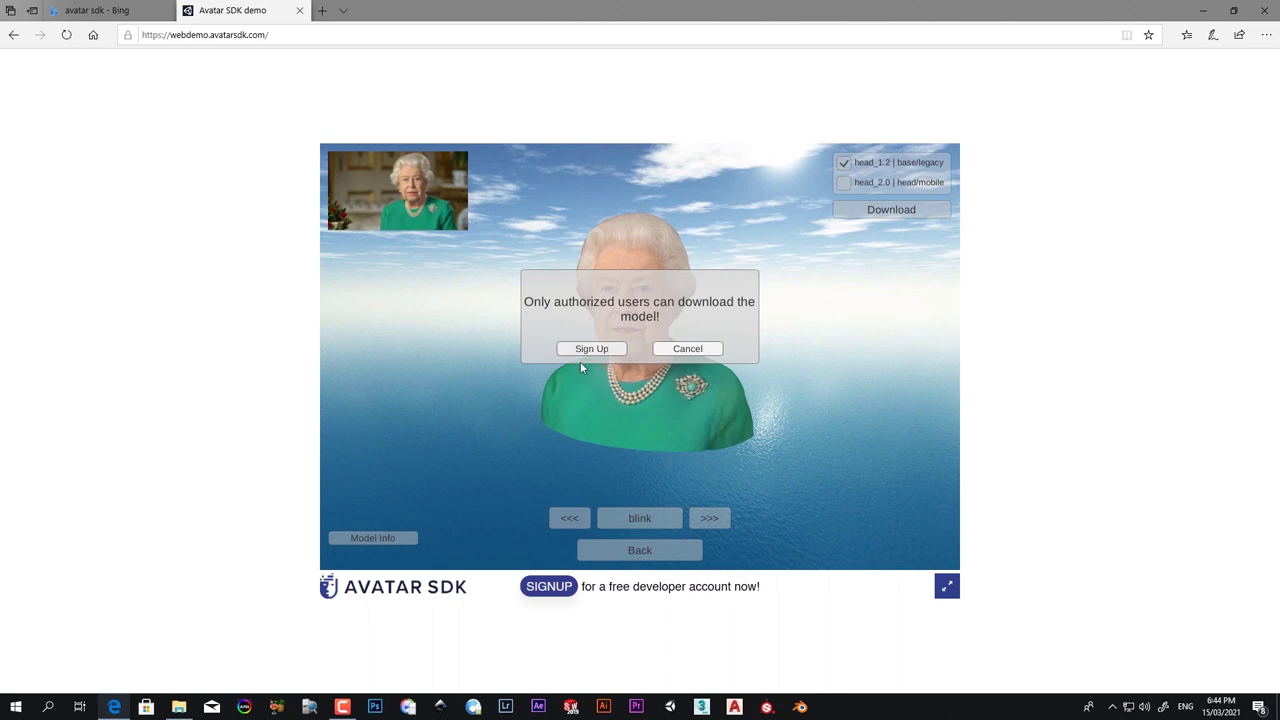
pyautogui.click(688, 349)
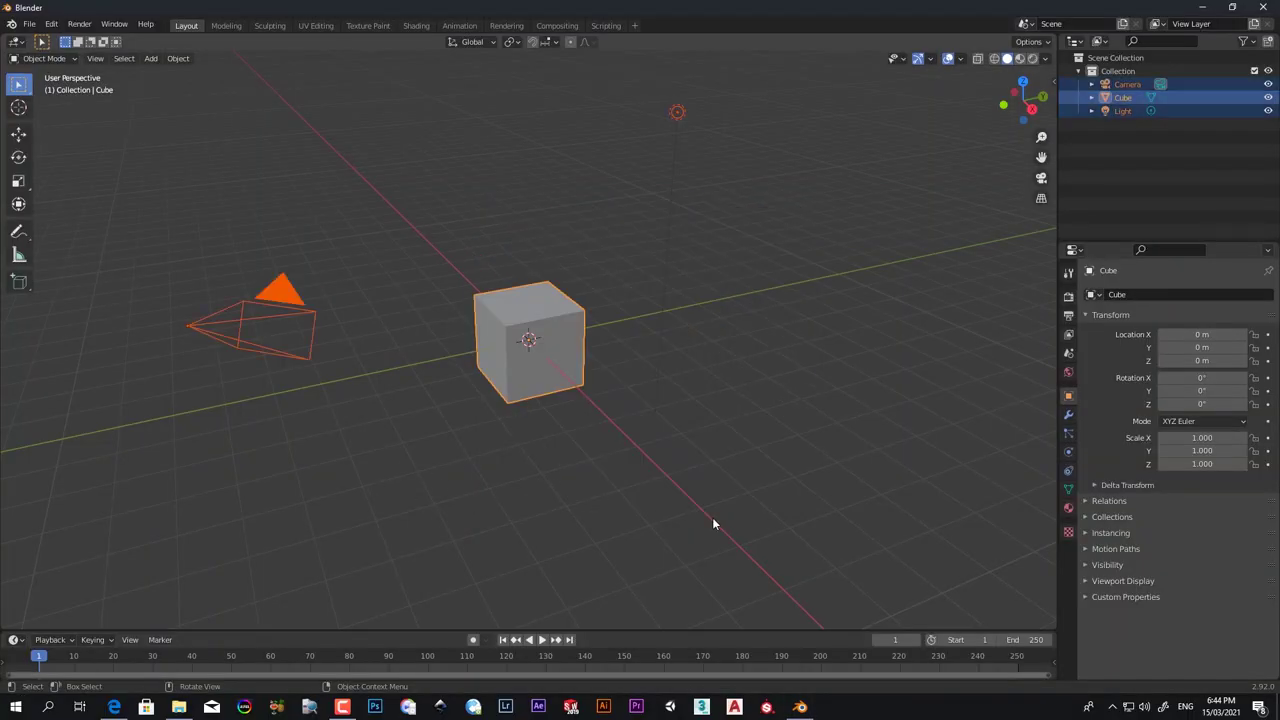
# - Delete the default objects and import F2.obj from D:\New 5 Faces Order\My New Face Sent\Face 2\Blend
pyautogui.press('Delete')
pyautogui.click(31, 24)
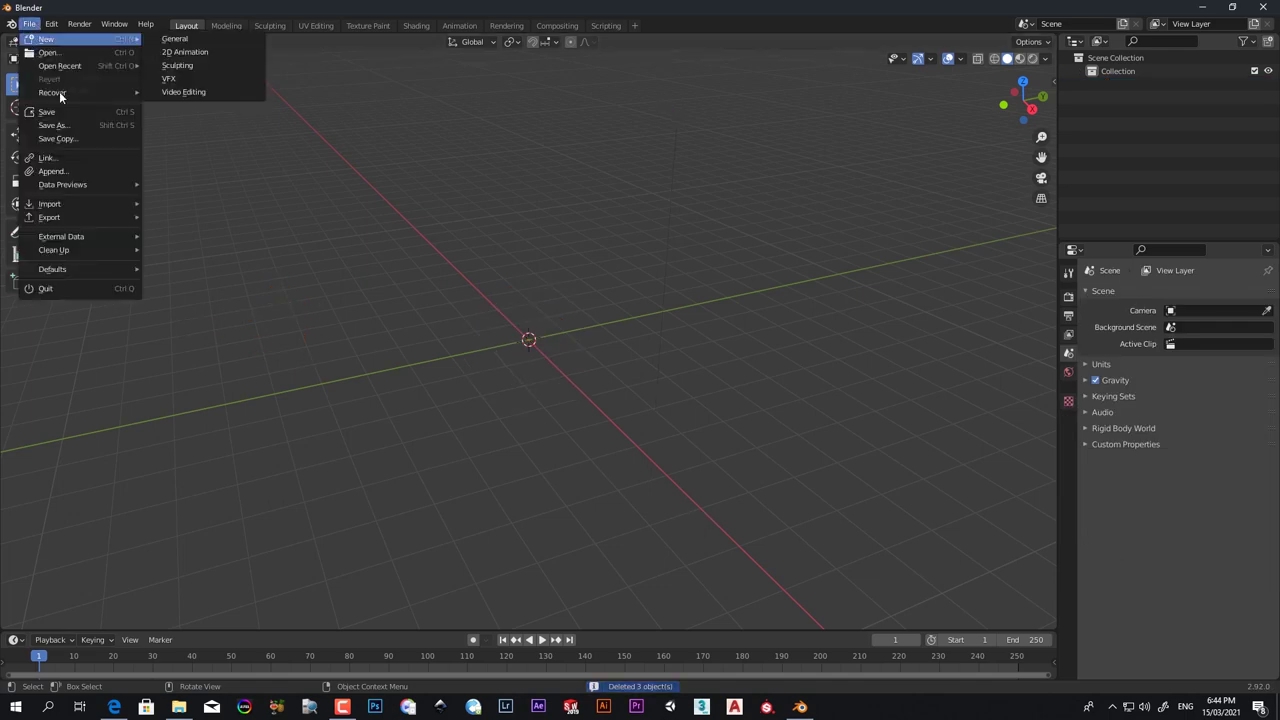
pyautogui.moveTo(118, 204)
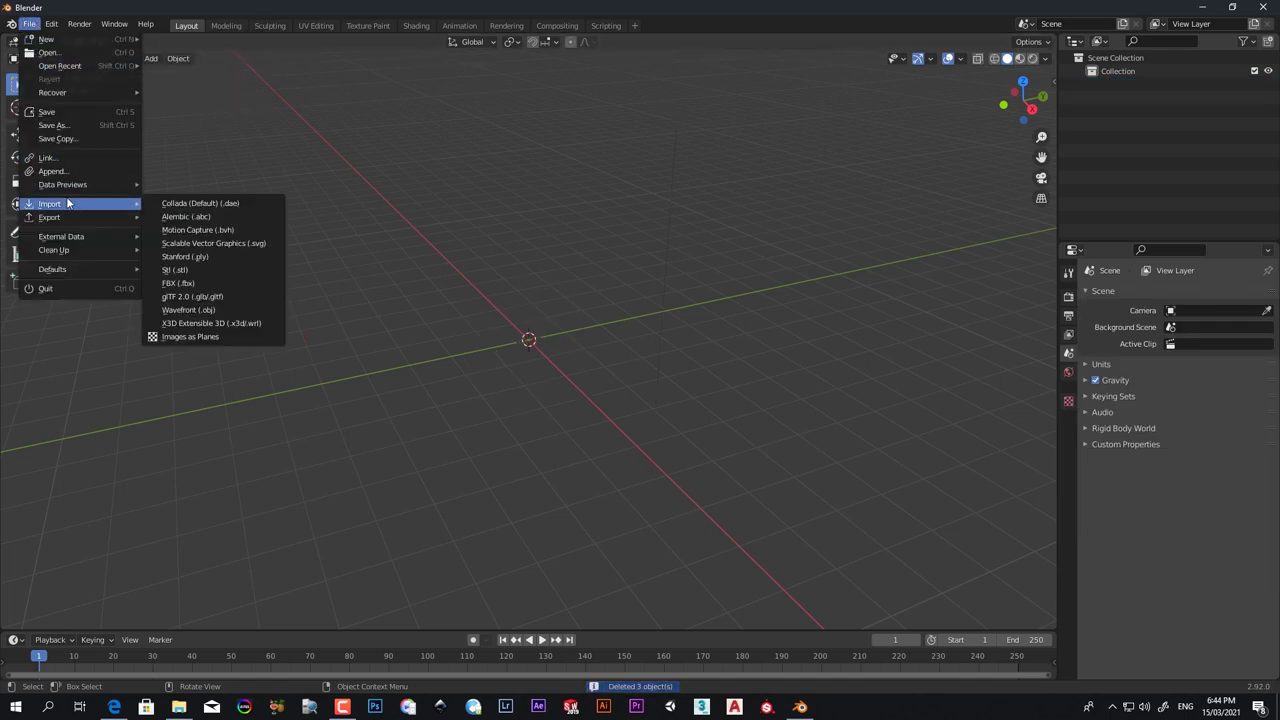
pyautogui.click(188, 310)
pyautogui.click(349, 220)
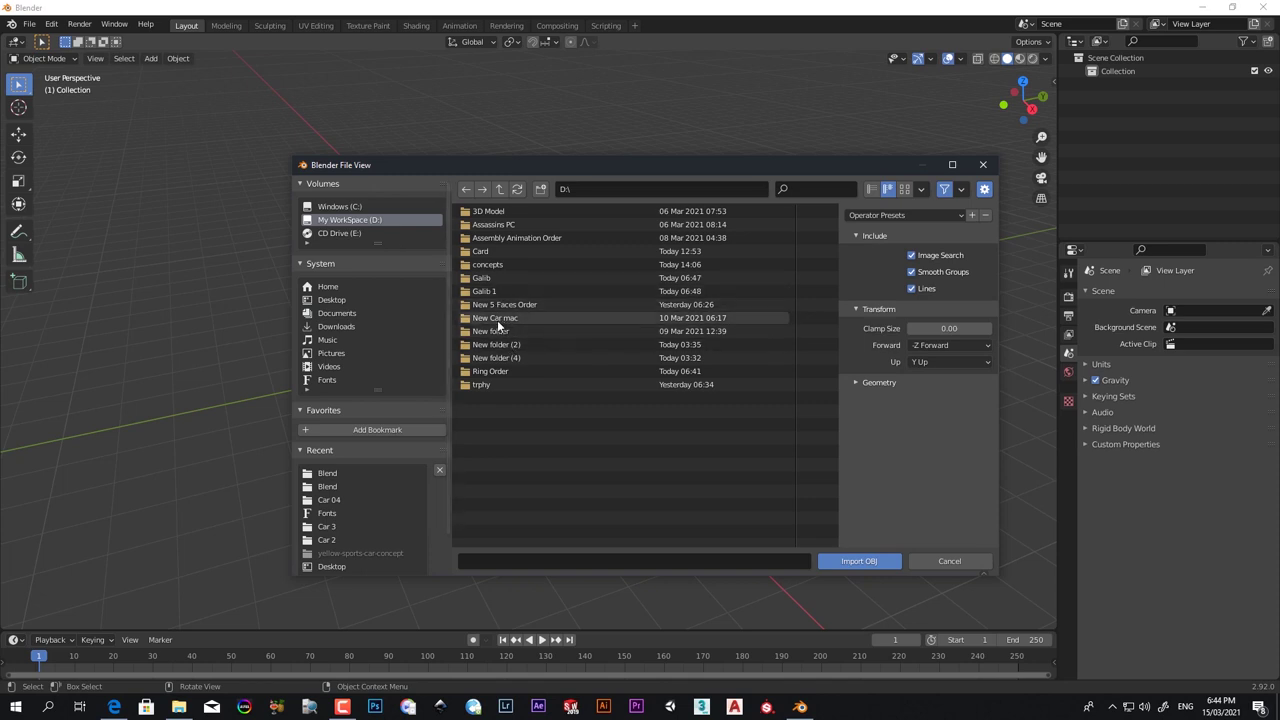
pyautogui.click(497, 318)
pyautogui.doubleClick(502, 308)
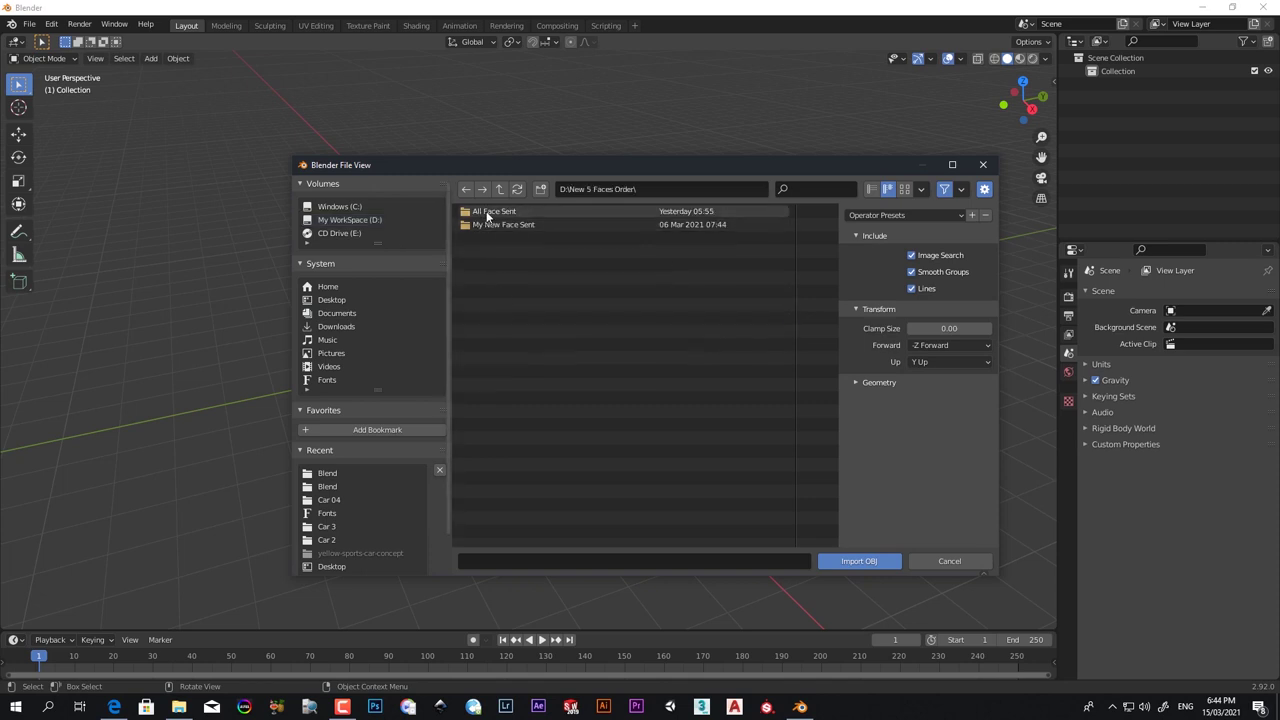
pyautogui.doubleClick(486, 223)
pyautogui.doubleClick(484, 226)
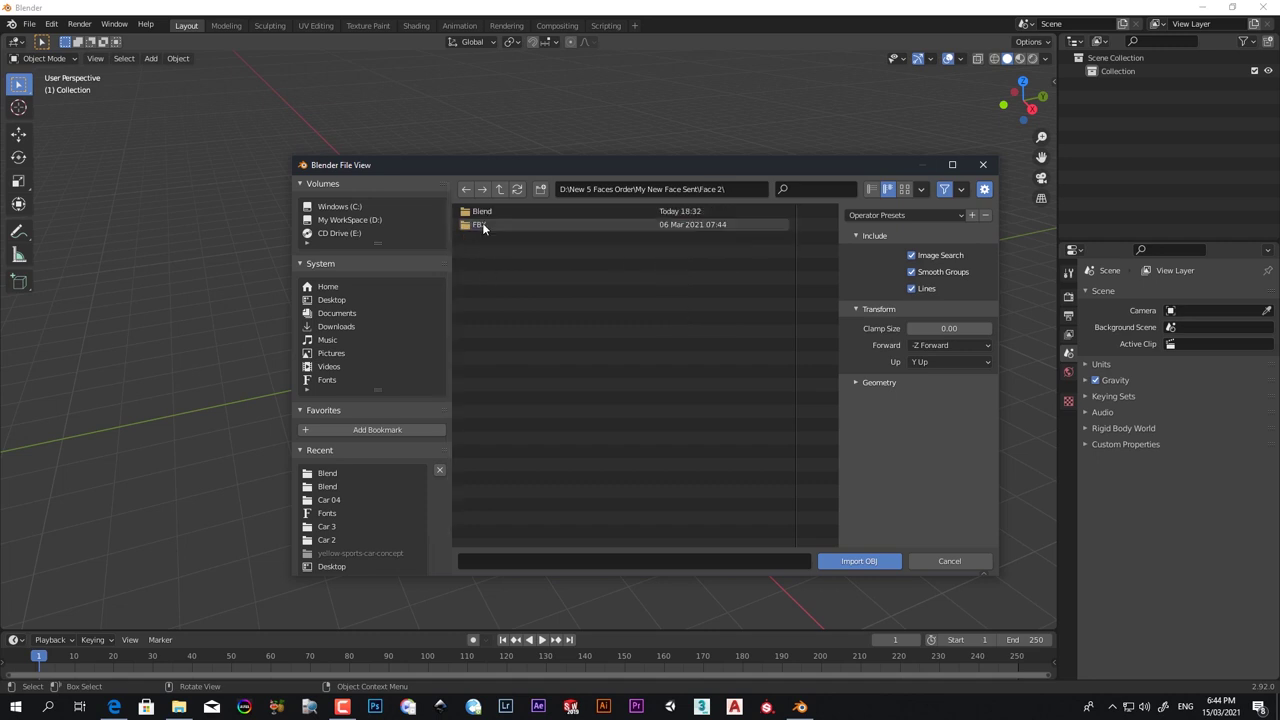
pyautogui.doubleClick(499, 210)
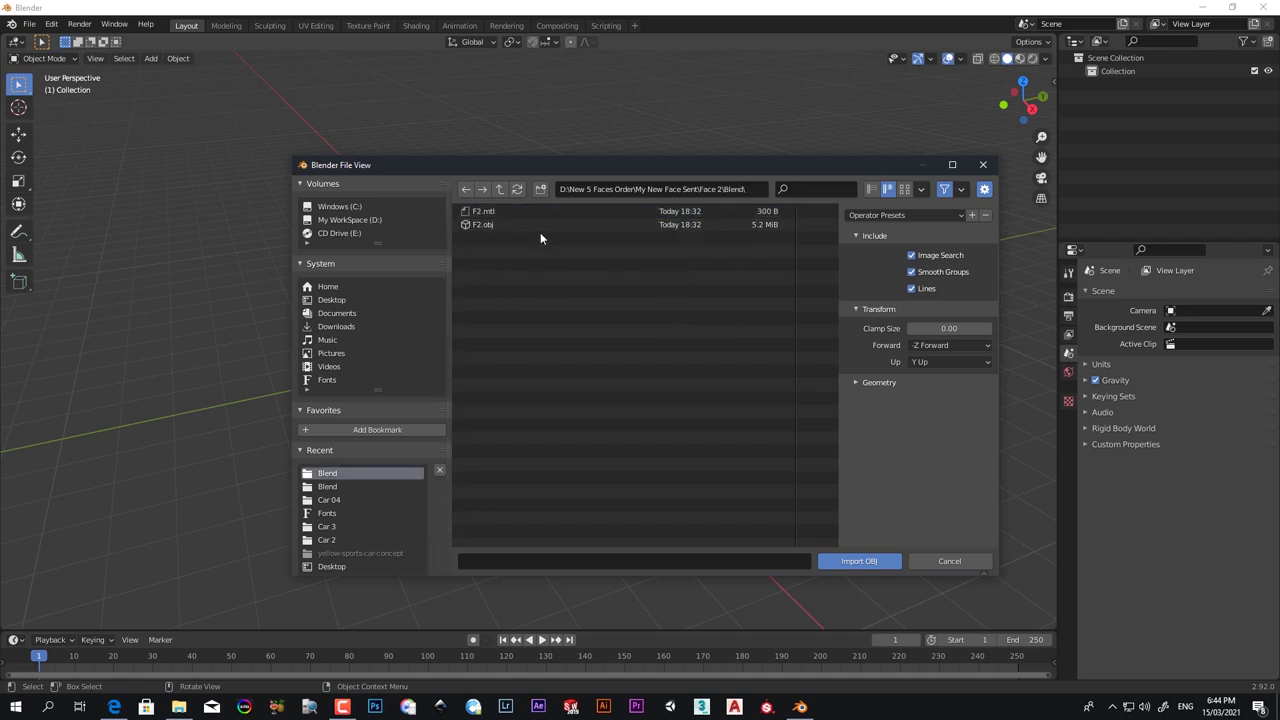
pyautogui.click(484, 226)
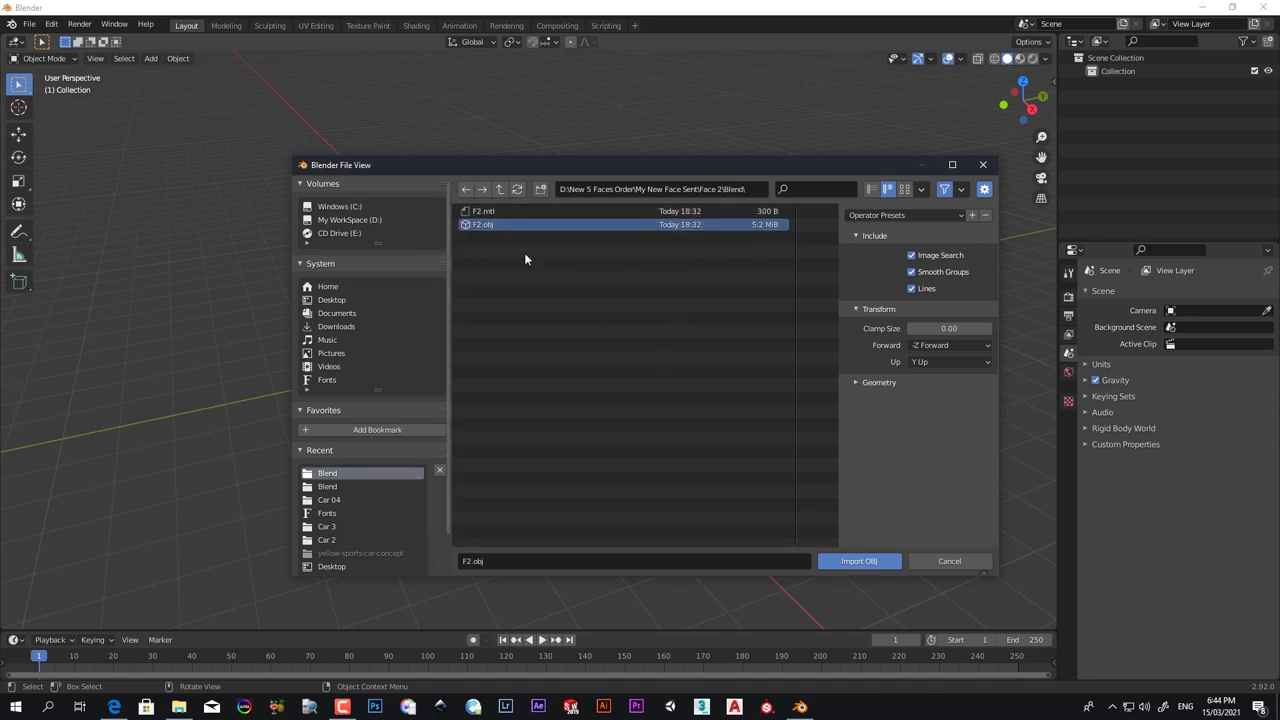
pyautogui.click(848, 558)
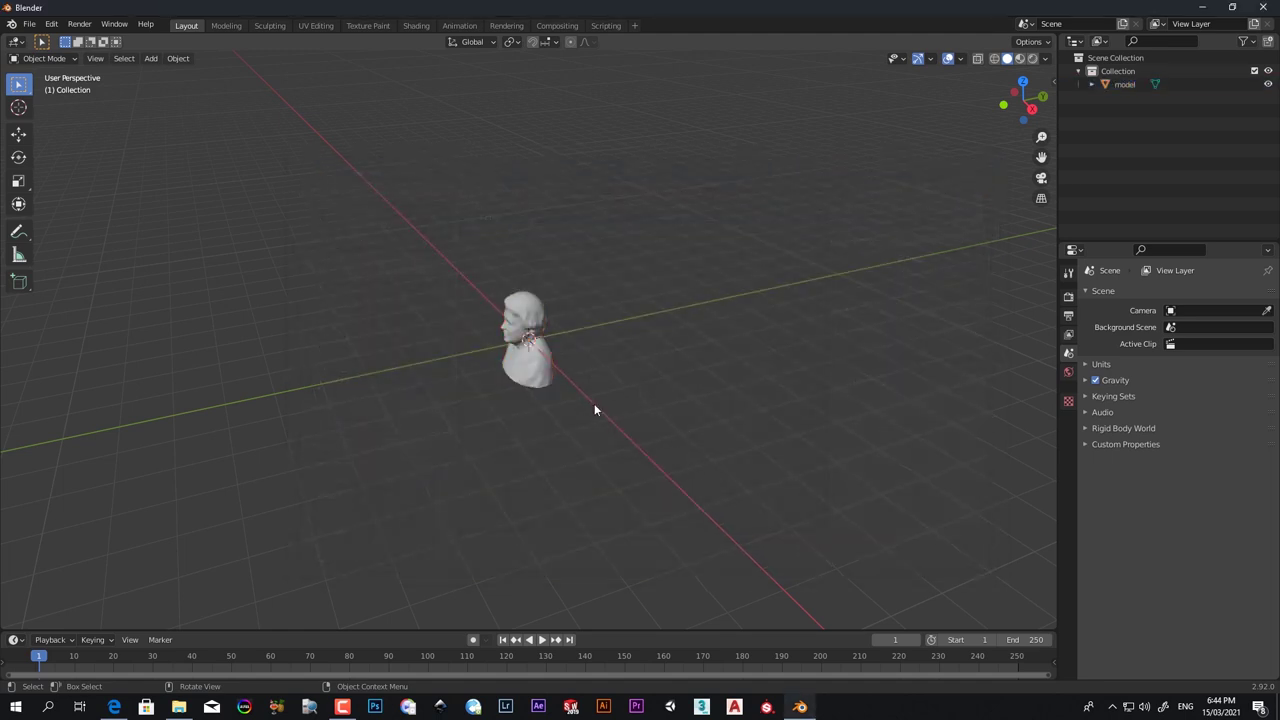
# - Zoom in and use Material Preview shading to show the bust's texture, orbiting to inspect it
pyautogui.moveTo(571, 418); pyautogui.dragTo(680, 398, button='middle')
pyautogui.scroll(4, 594, 357)
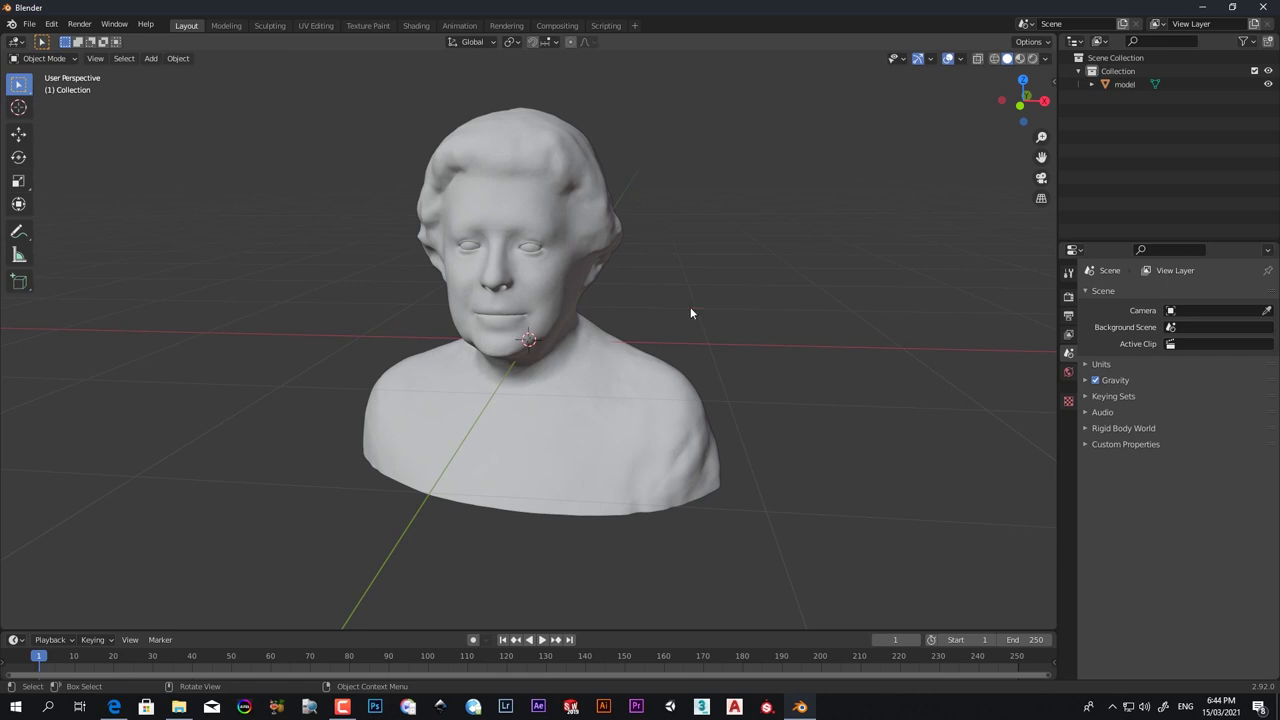
pyautogui.click(1019, 59)
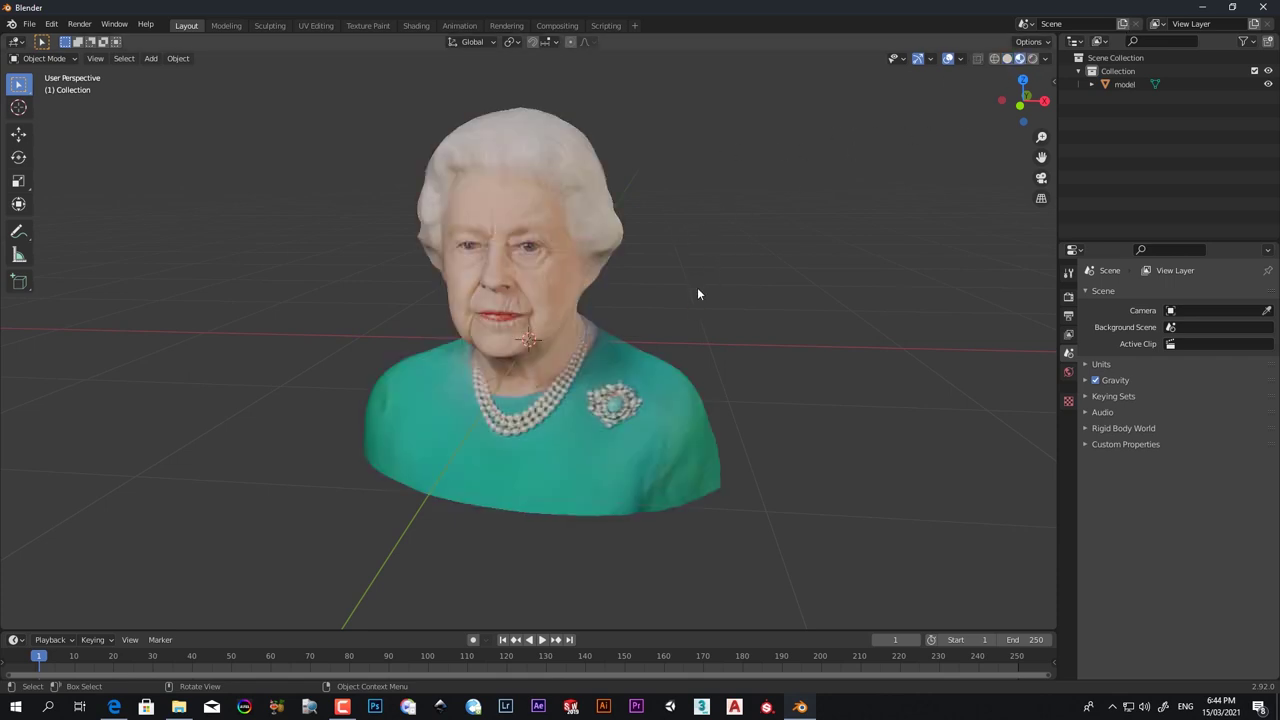
pyautogui.moveTo(698, 293); pyautogui.dragTo(703, 345, button='middle')
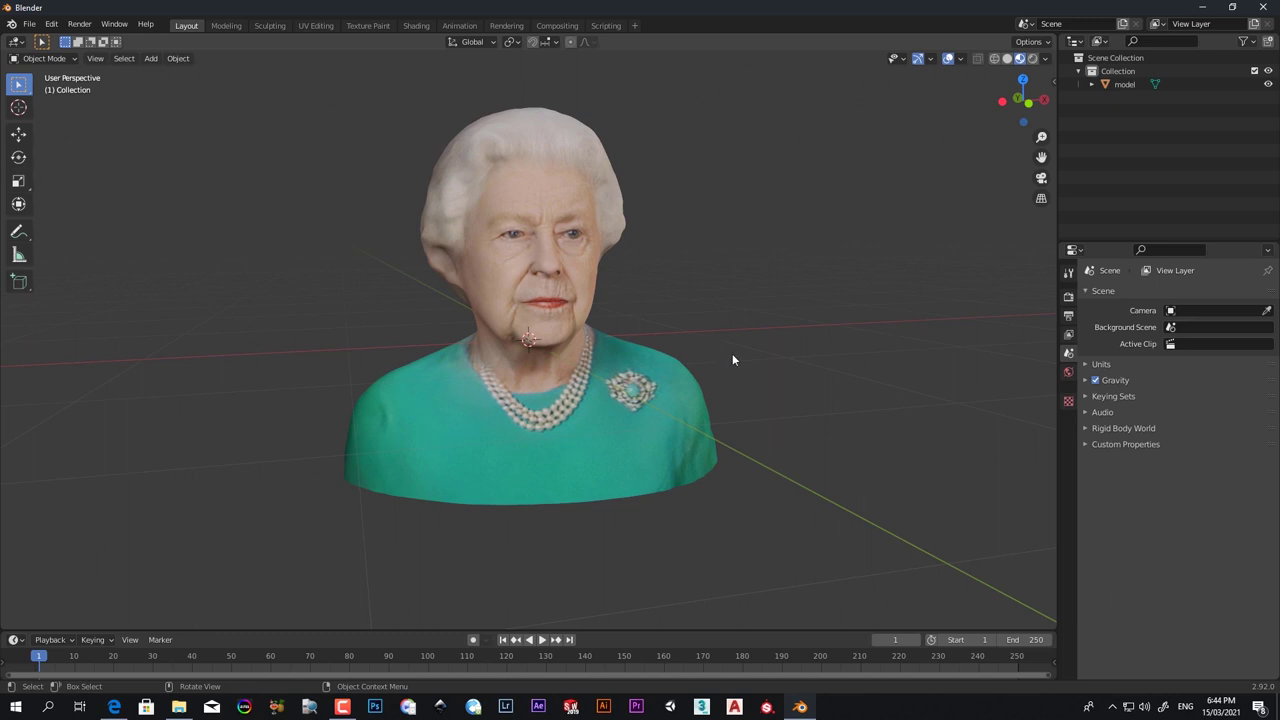
pyautogui.moveTo(683, 309); pyautogui.dragTo(644, 322, button='middle')
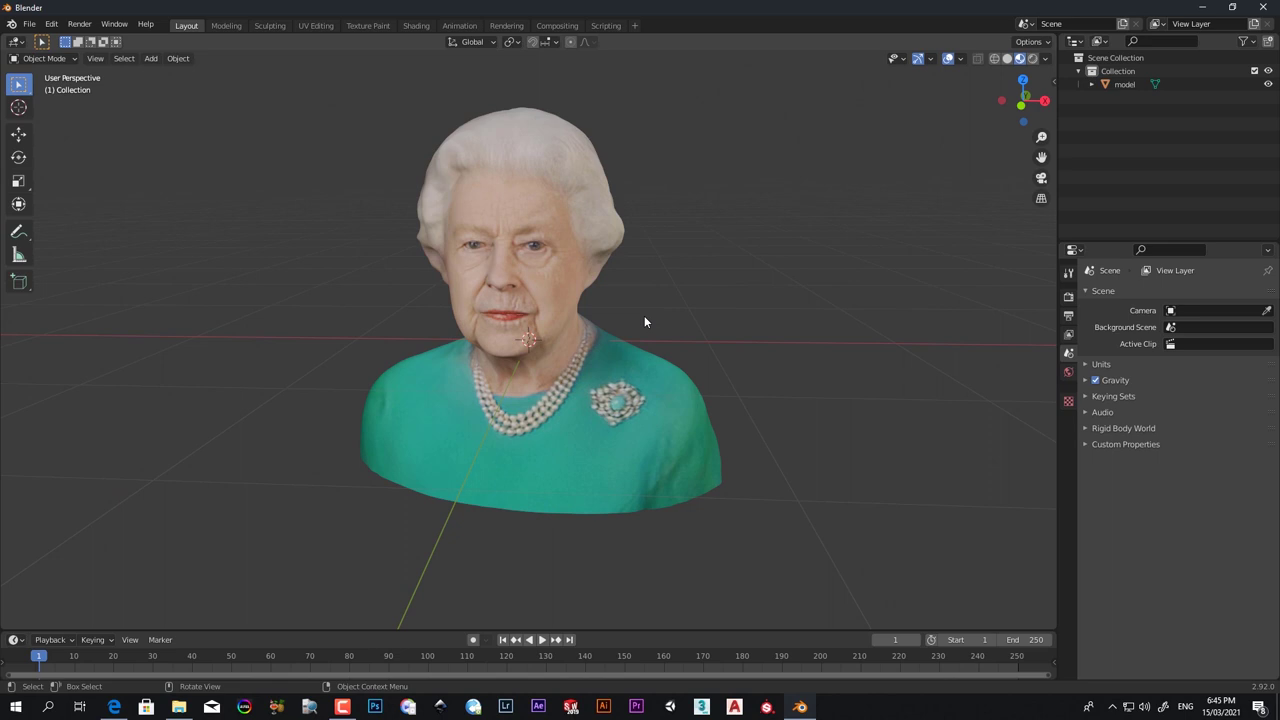